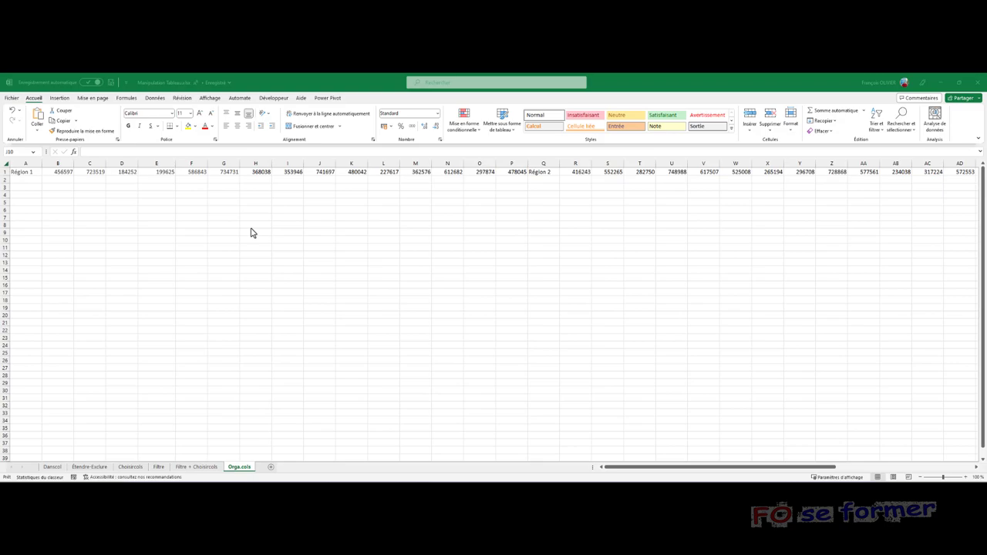
# Look at the File backstage account page, then return to the worksheet
pyautogui.click(12, 100)
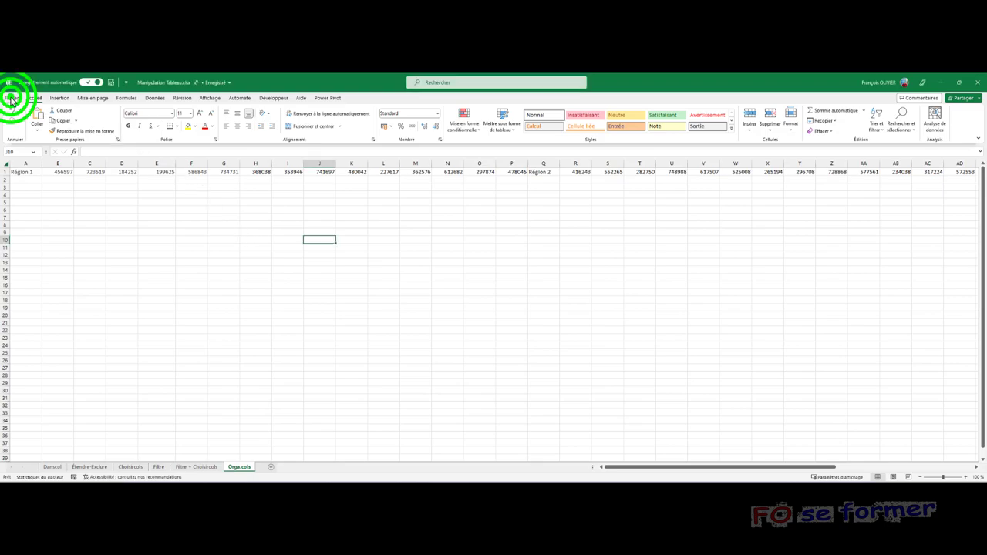
pyautogui.click(12, 100)
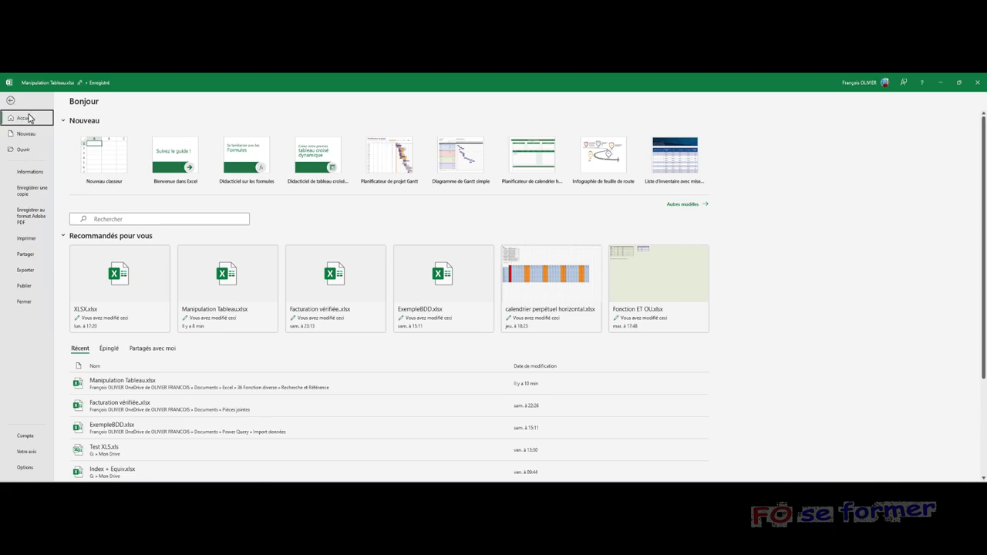
pyautogui.click(25, 436)
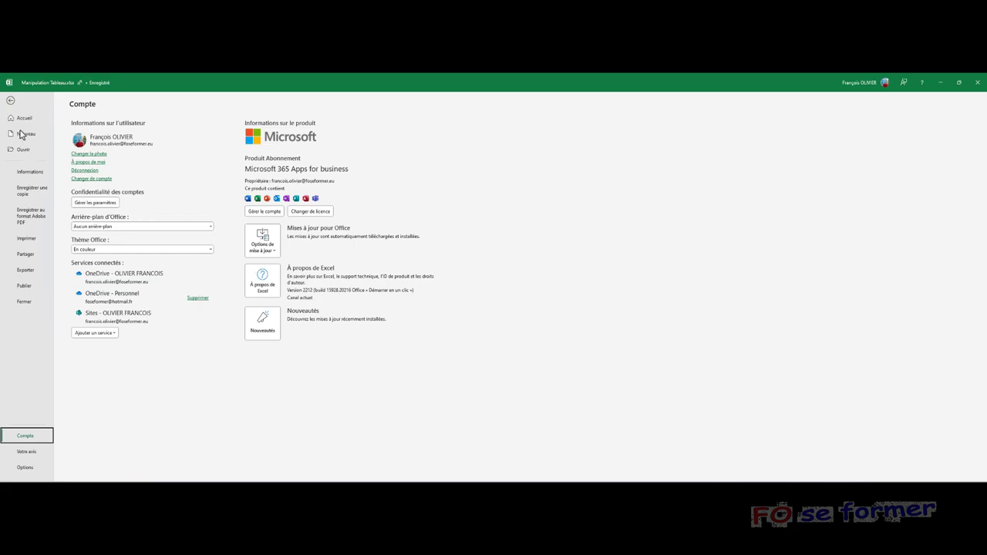
pyautogui.click(10, 101)
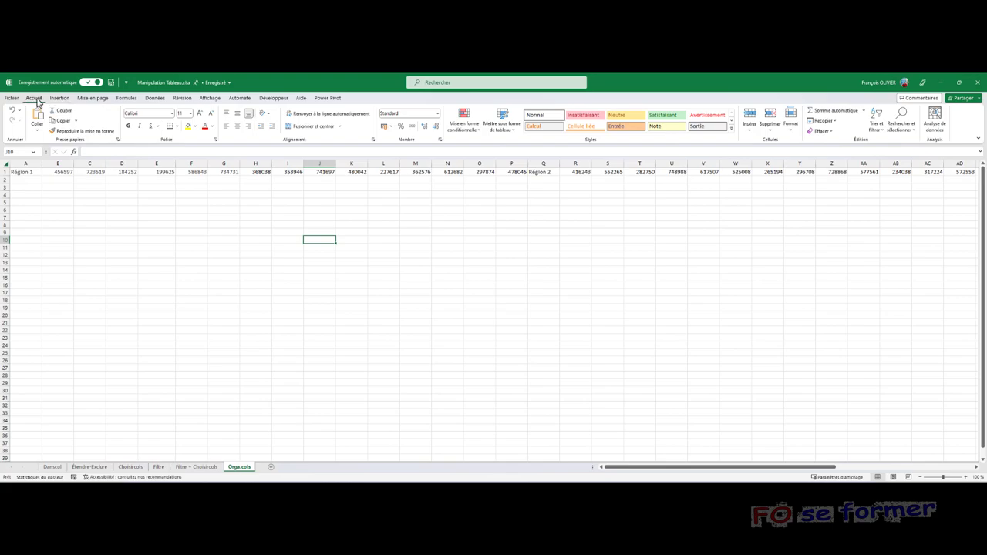
# Browse the Formules Recherche et référence function list down to ORGA.COLS, then close it
pyautogui.click(123, 98)
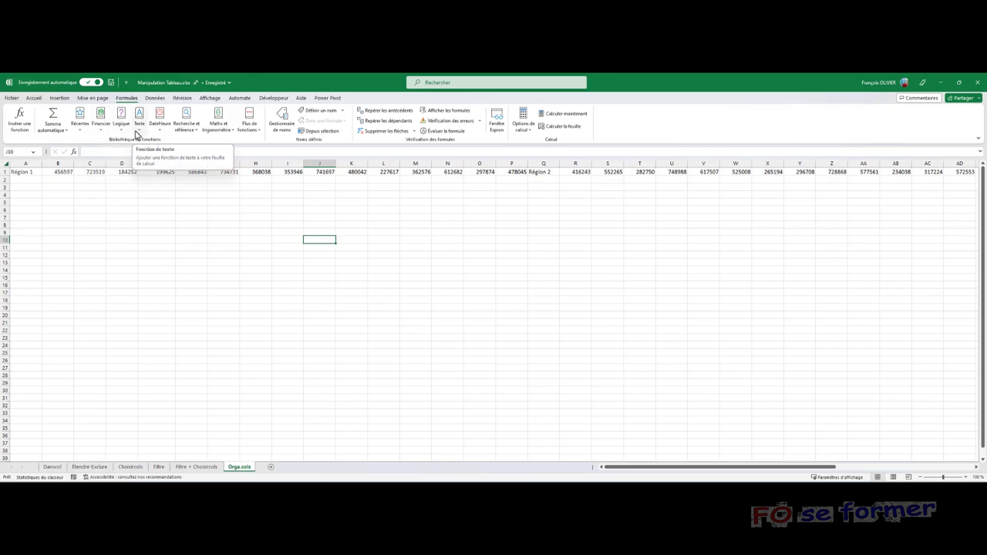
pyautogui.click(183, 132)
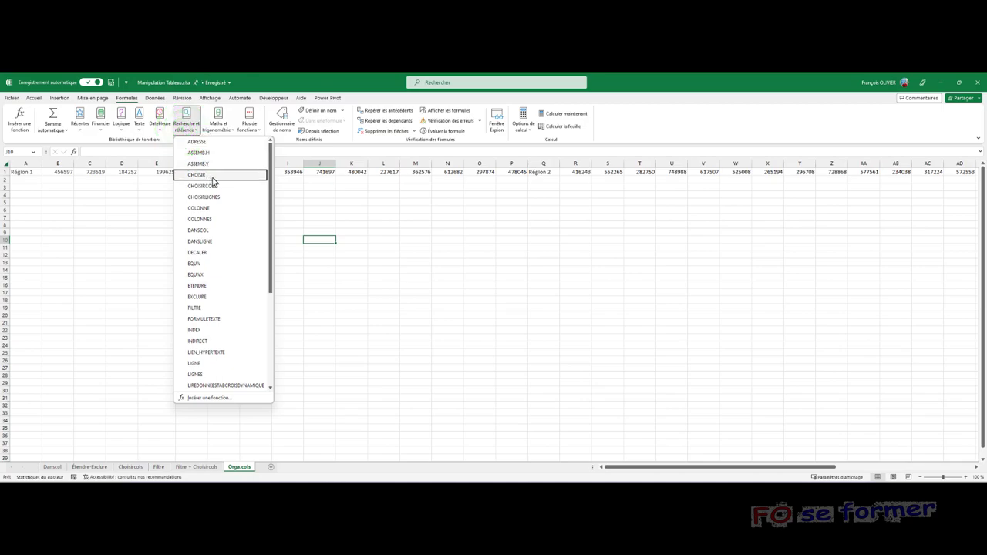
pyautogui.scroll(-2, 221, 181)
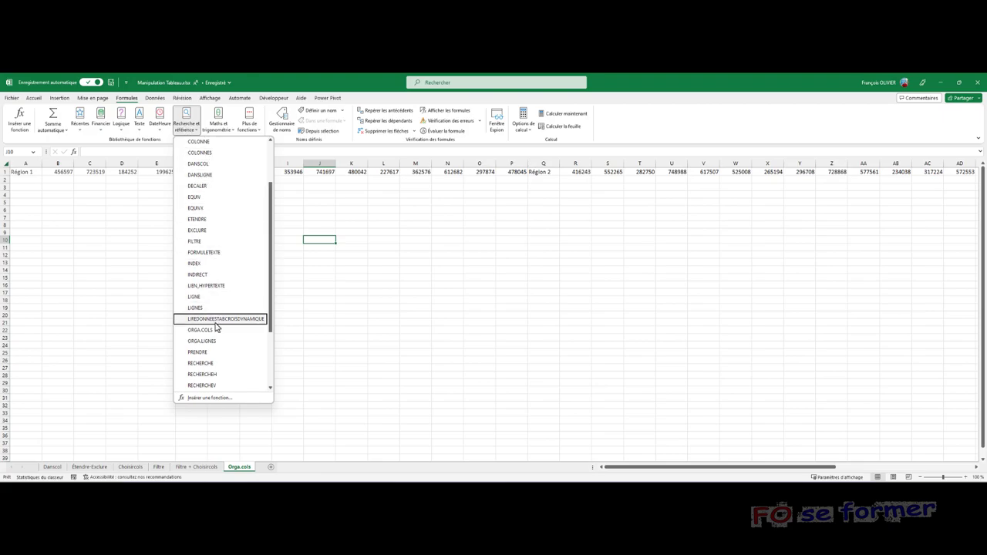
pyautogui.moveTo(200, 330)
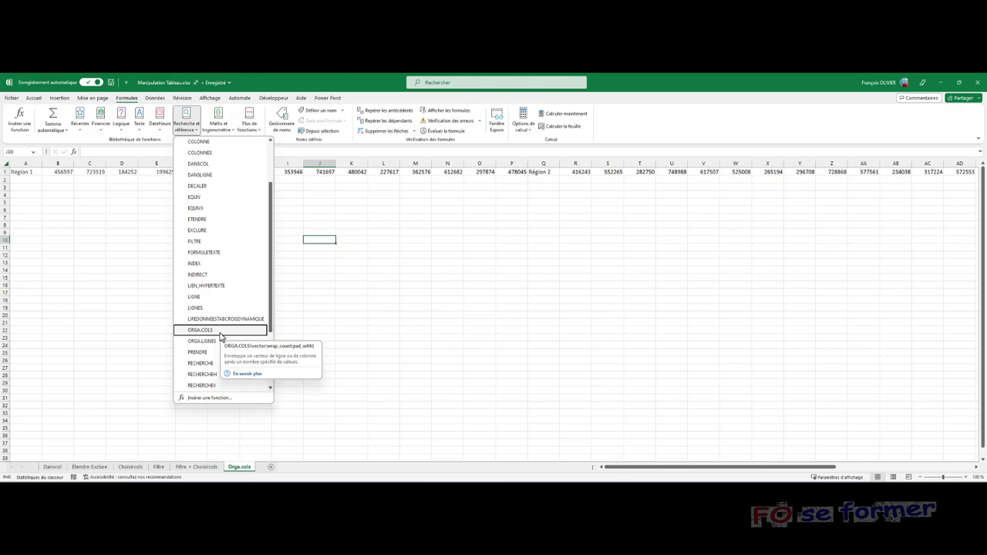
pyautogui.click(372, 305)
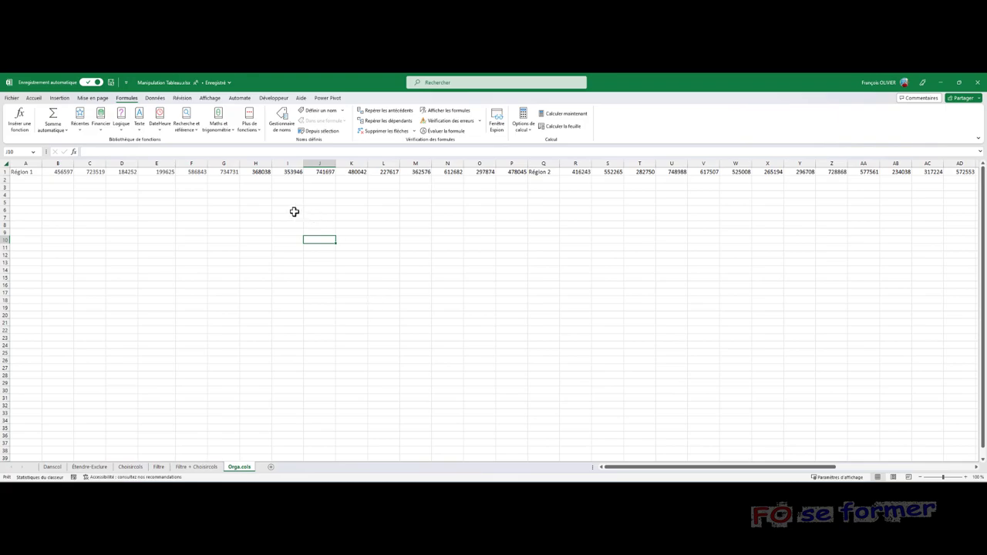
pyautogui.click(4, 171)
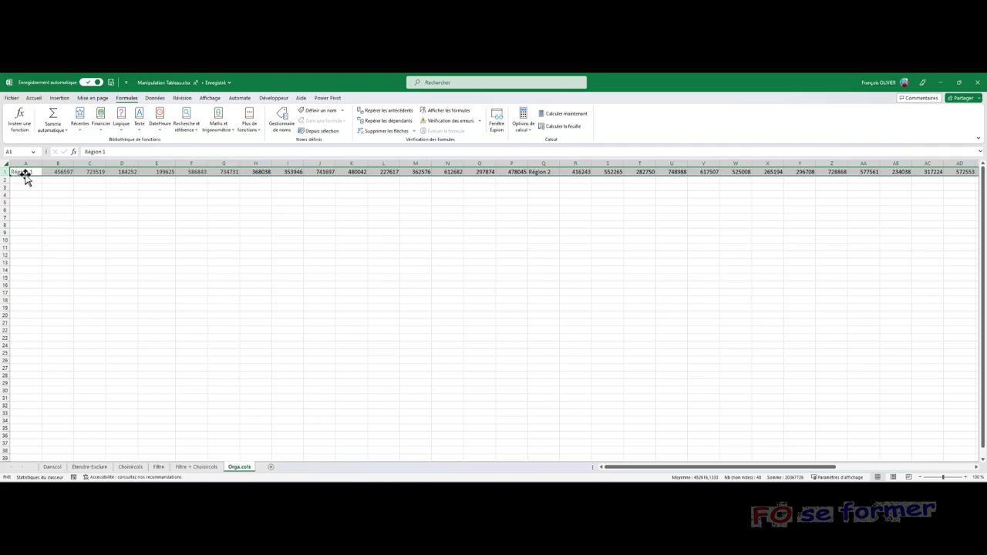
pyautogui.click(24, 179)
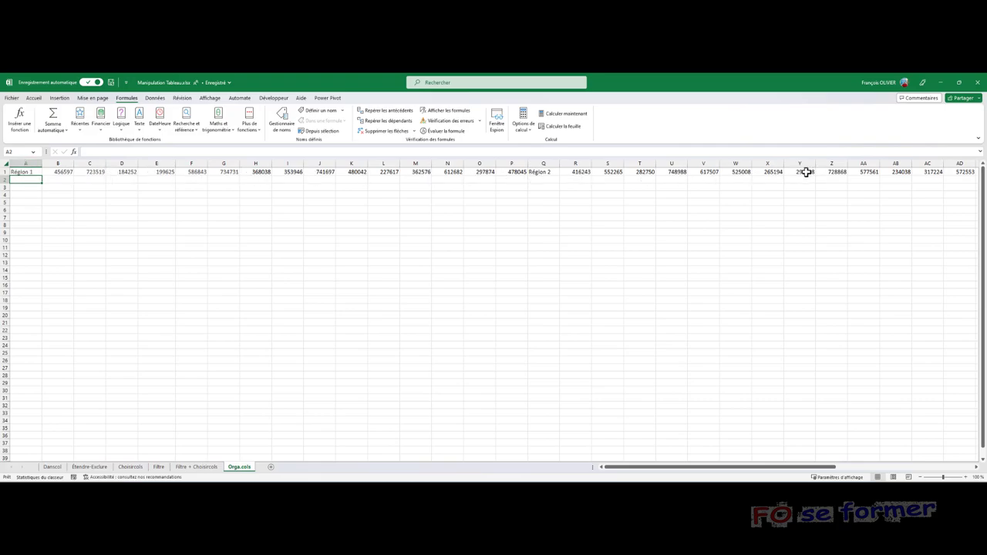
pyautogui.click(542, 171)
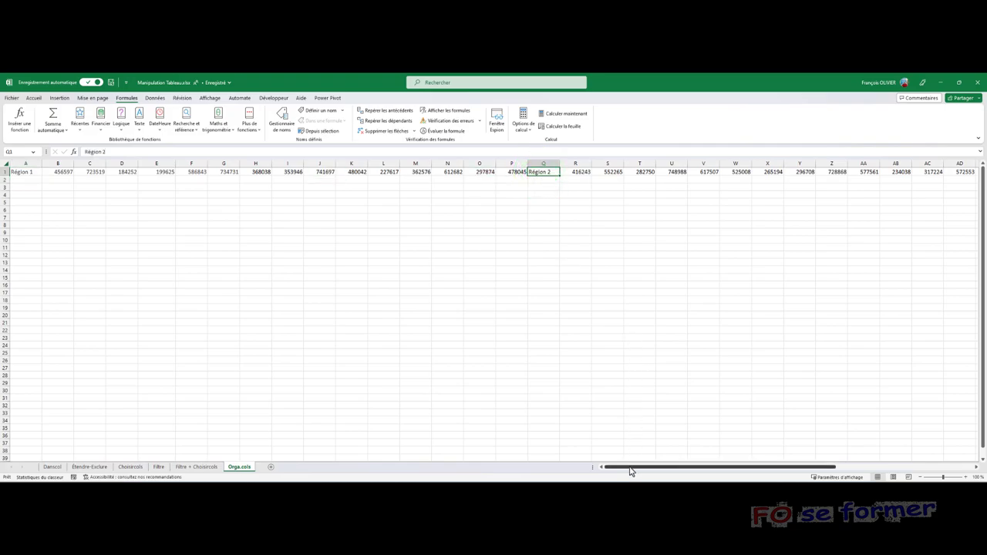
pyautogui.moveTo(632, 467)
pyautogui.mouseDown()
pyautogui.moveTo(783, 477)
pyautogui.moveTo(604, 478)
pyautogui.mouseUp()
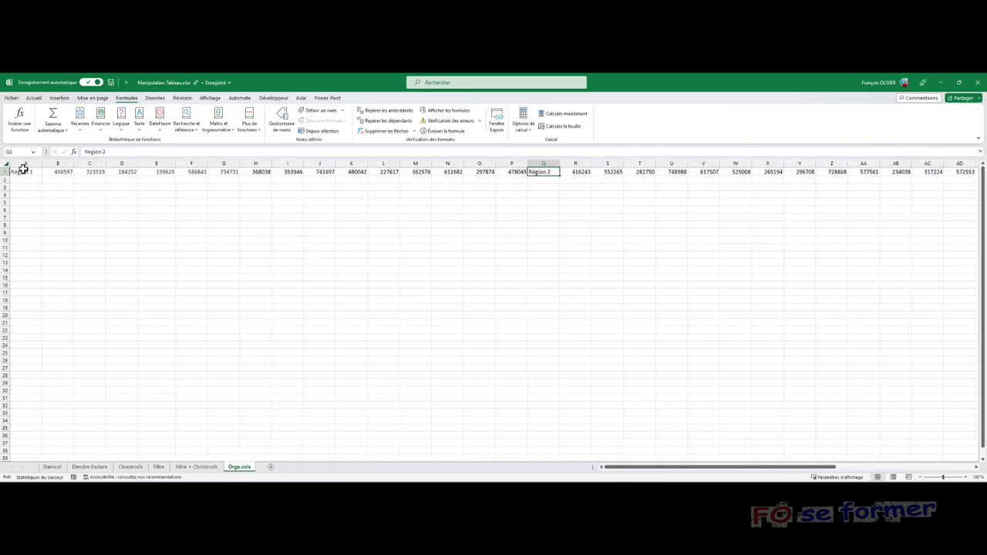
pyautogui.moveTo(22, 174); pyautogui.dragTo(505, 172)
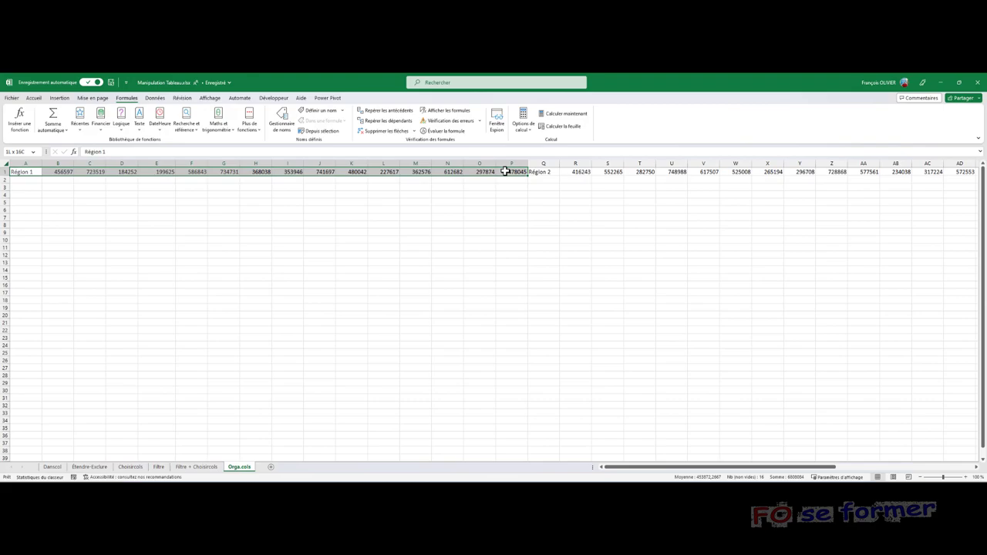
pyautogui.moveTo(505, 172); pyautogui.dragTo(505, 171)
# Start =ORGA.COLS( in cell A4 from the =orga autocomplete and open its argument dialog
pyautogui.click(24, 195)
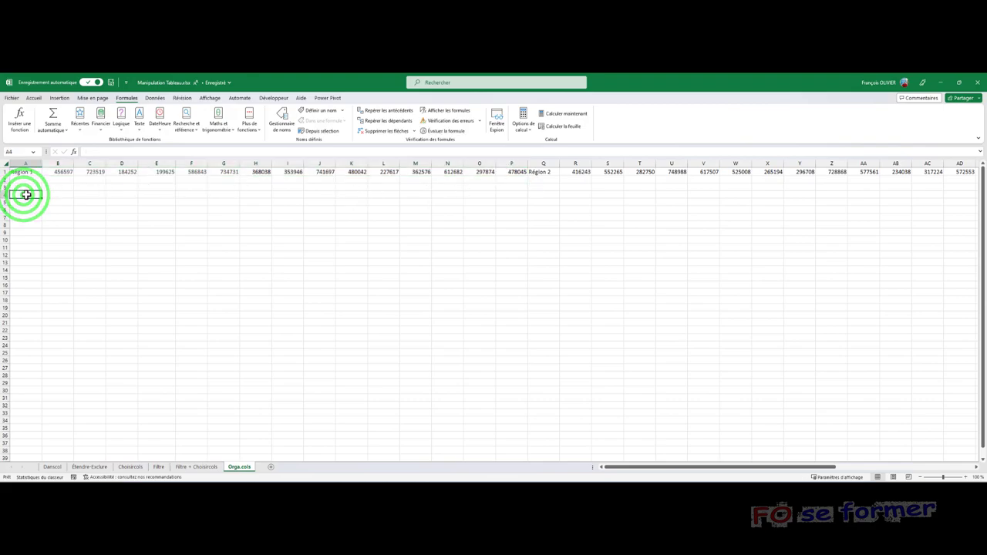
pyautogui.write('=')
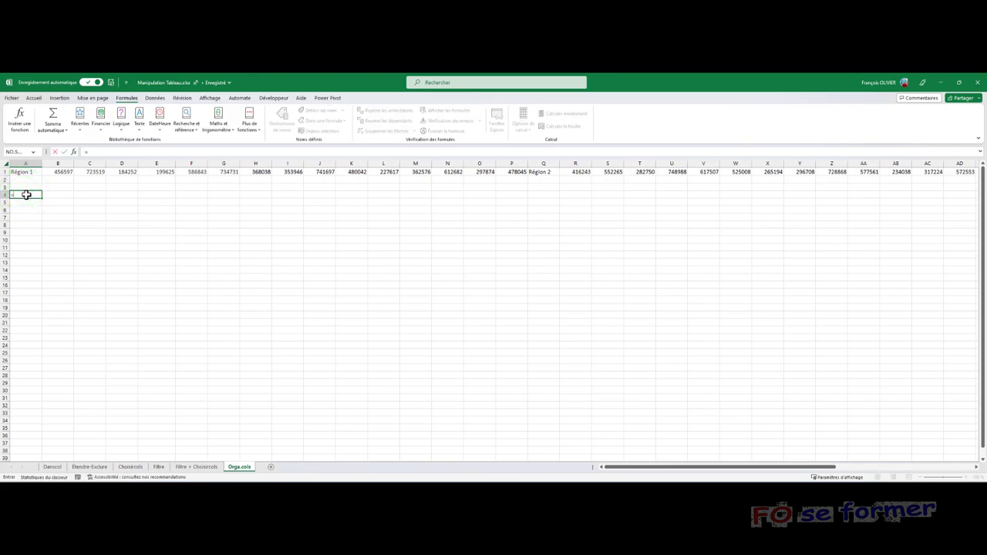
pyautogui.write('orga')
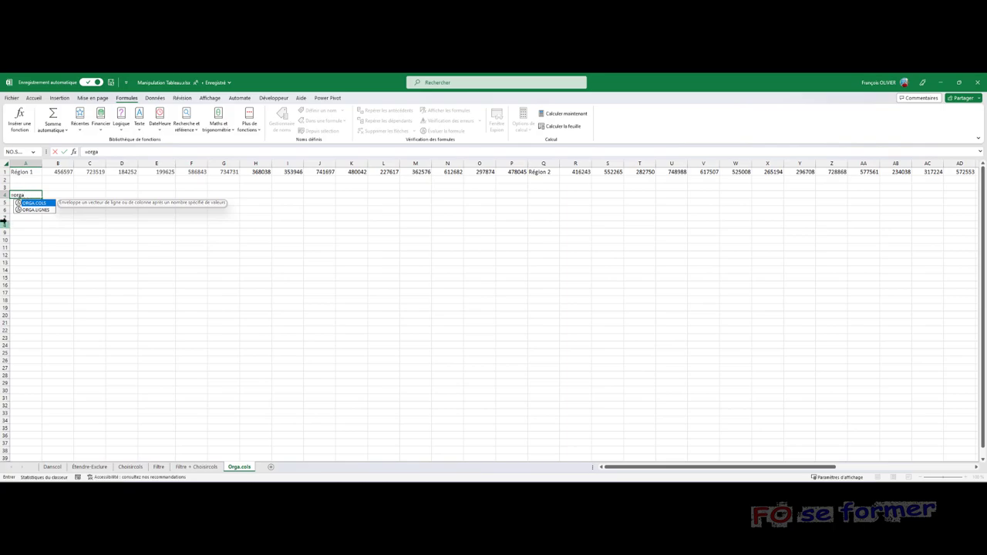
pyautogui.doubleClick(44, 203)
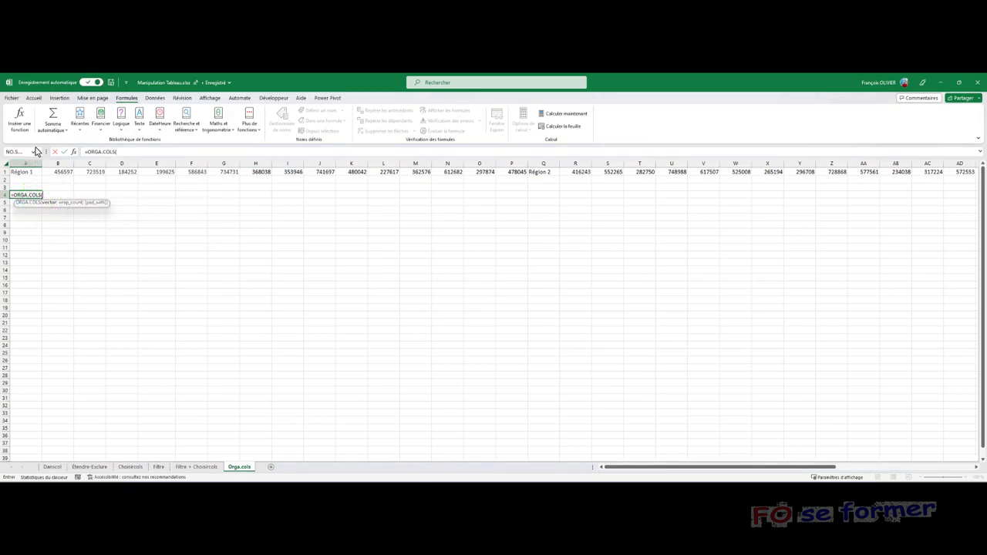
pyautogui.click(73, 152)
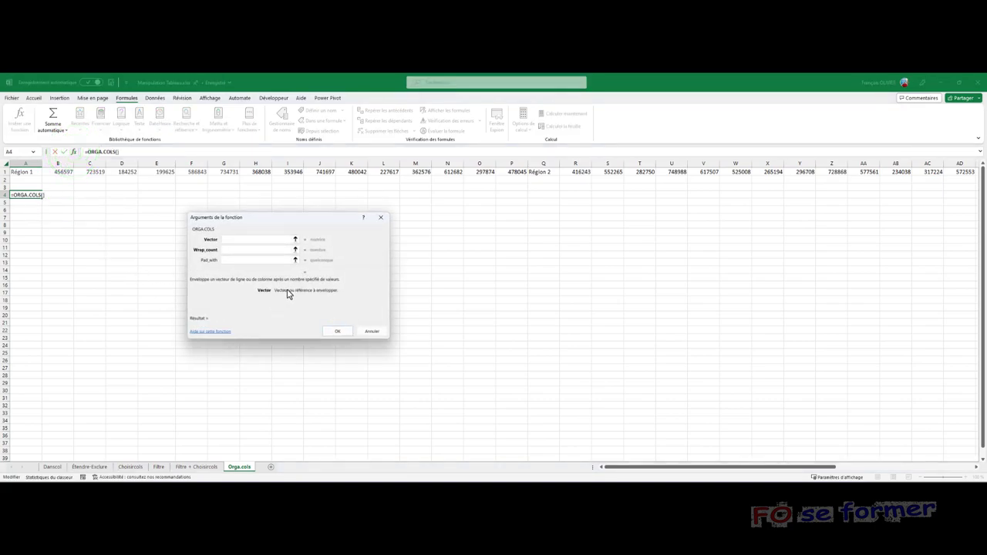
# Set the ORGA.COLS Vector to A1:AV1 and Wrap_count to 16
pyautogui.click(30, 172)
pyautogui.hotkey('ctrl', 'shift', 'Right')
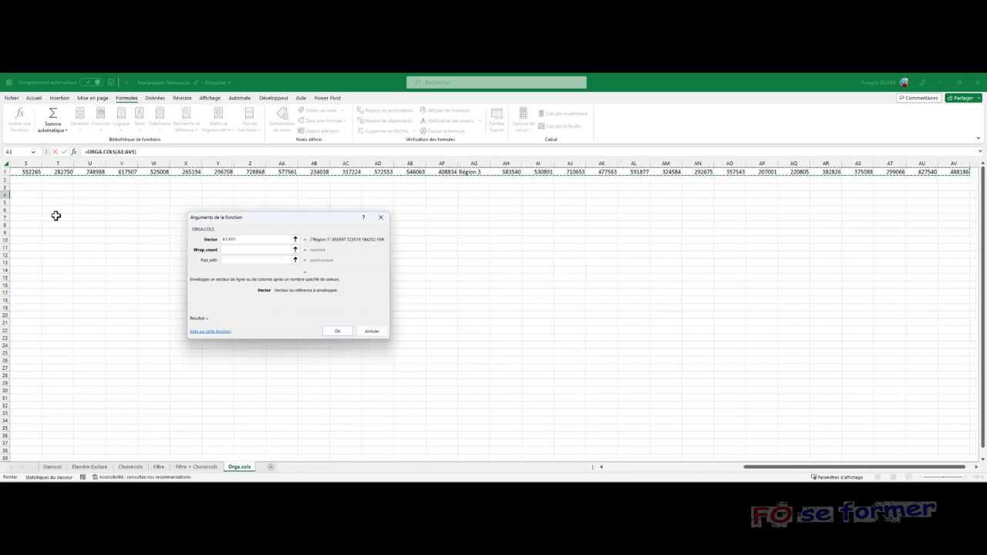
pyautogui.click(229, 249)
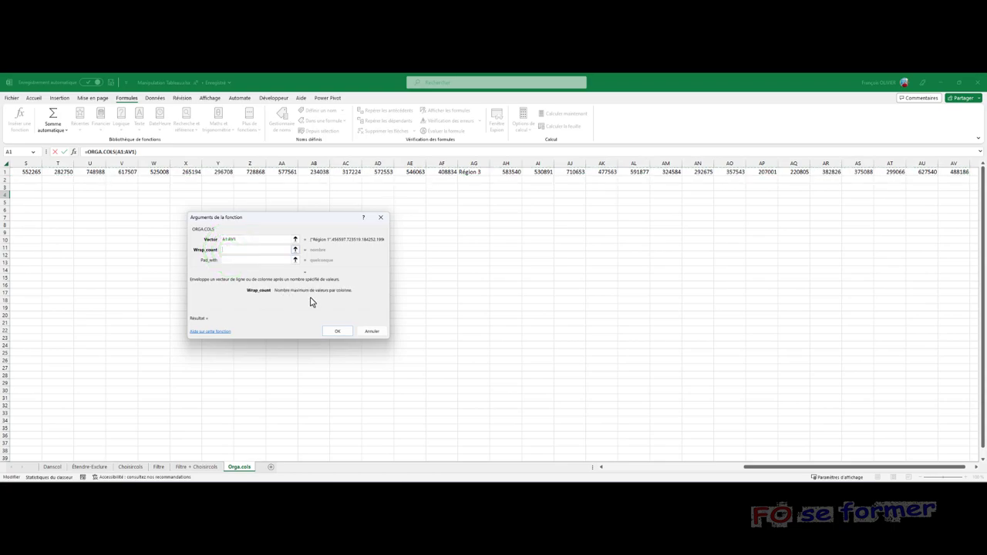
pyautogui.click(280, 251)
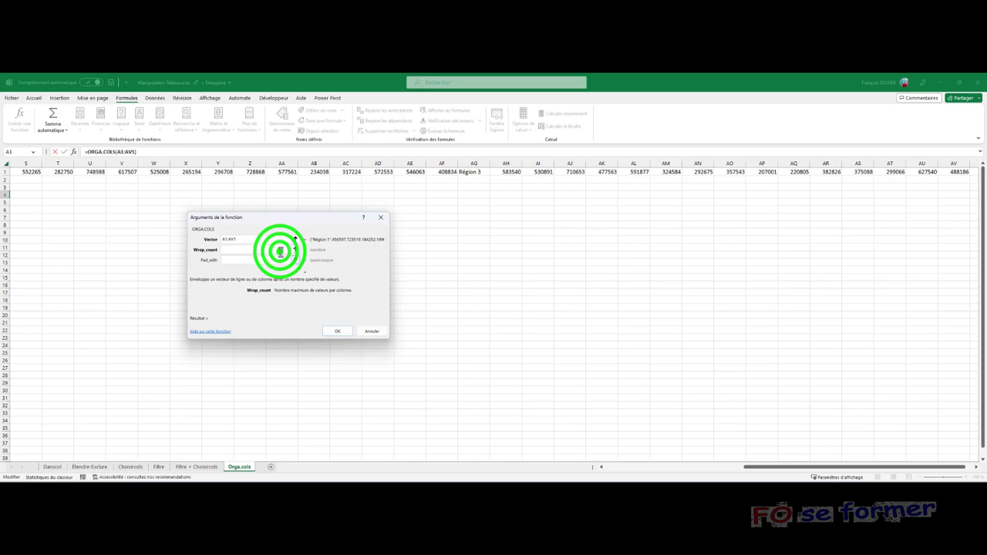
pyautogui.write('16')
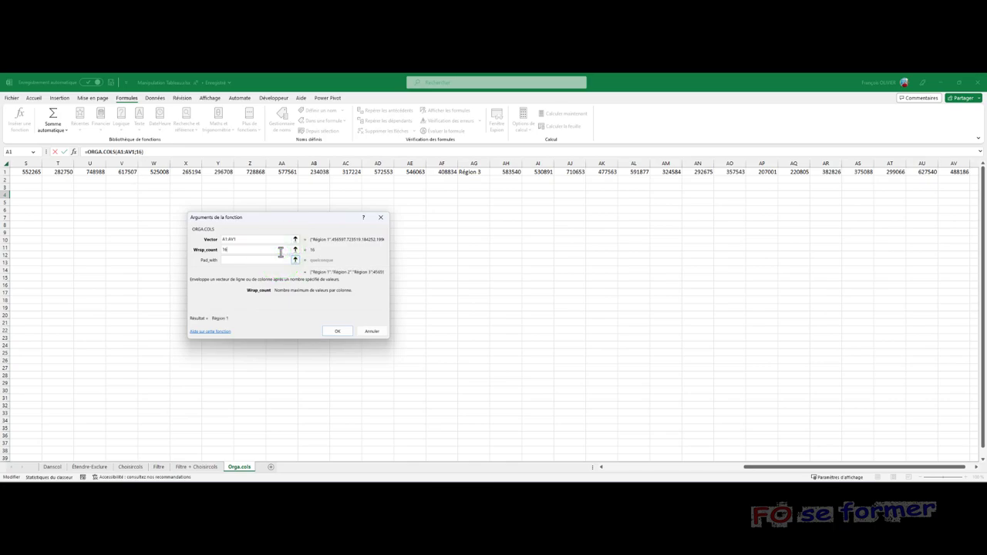
pyautogui.click(268, 259)
# Confirm =ORGA.COLS(A1:AV1;16) in A4 and switch the sheet to show formulas instead of results
pyautogui.click(341, 331)
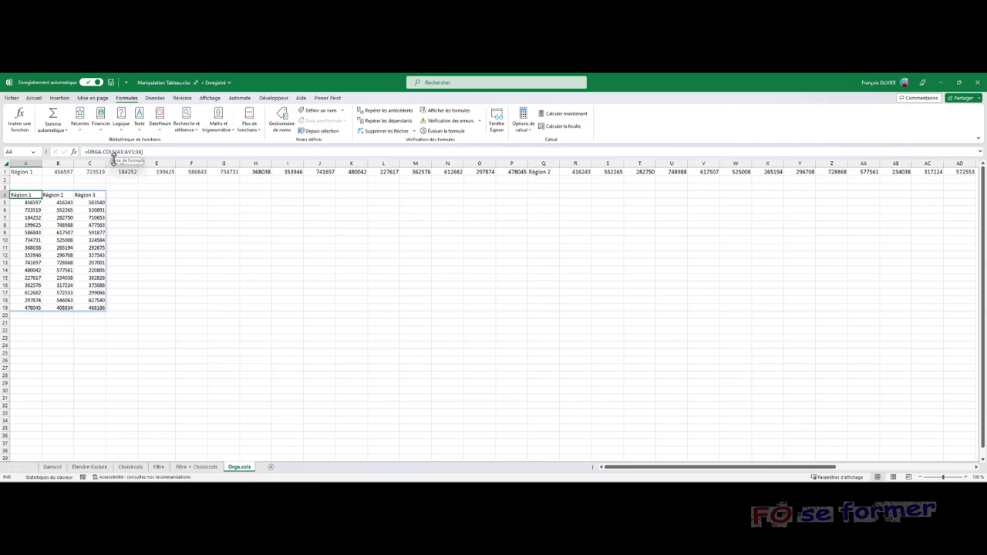
pyautogui.click(438, 108)
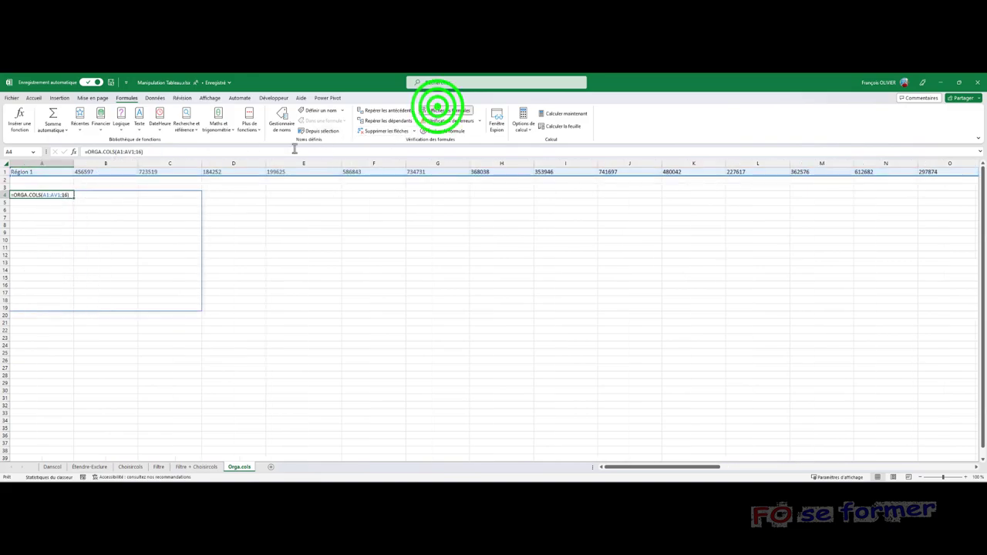
# Reopen A4's ORGA.COLS arguments to review Vector A1:AV1, Wrap_count 16 and empty Pad_with
pyautogui.click(74, 151)
pyautogui.moveTo(232, 221); pyautogui.dragTo(168, 220)
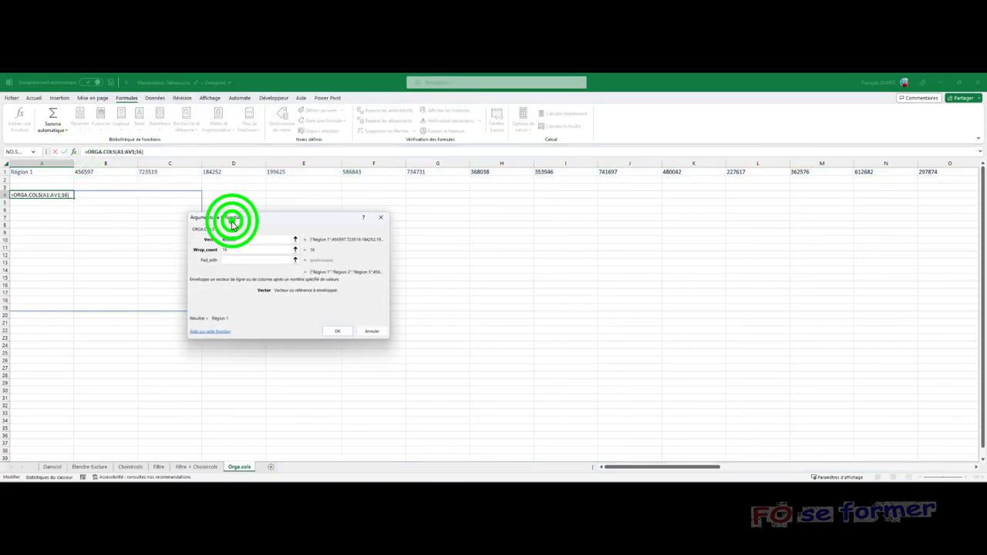
pyautogui.click(182, 230)
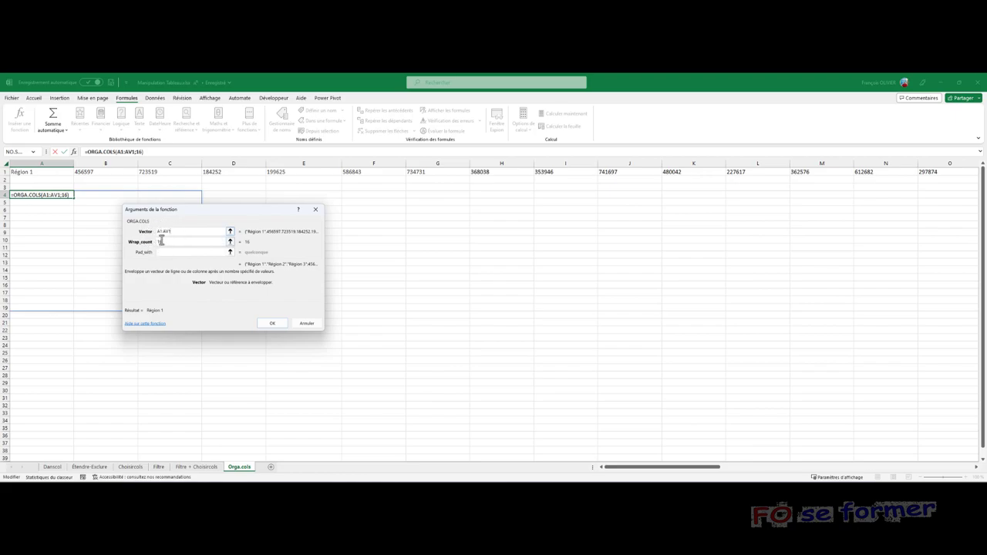
pyautogui.click(162, 251)
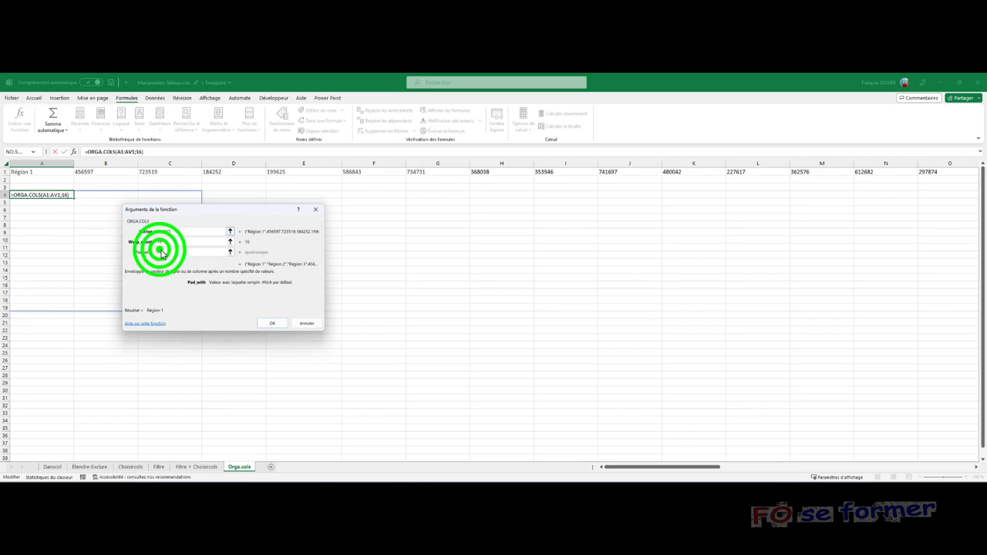